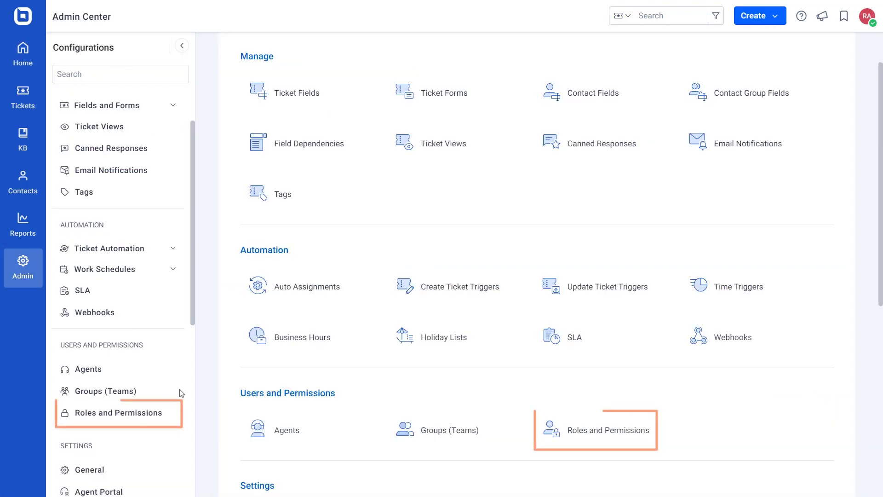
Step: Start a new role from the Roles and Permissions settings
click(160, 414)
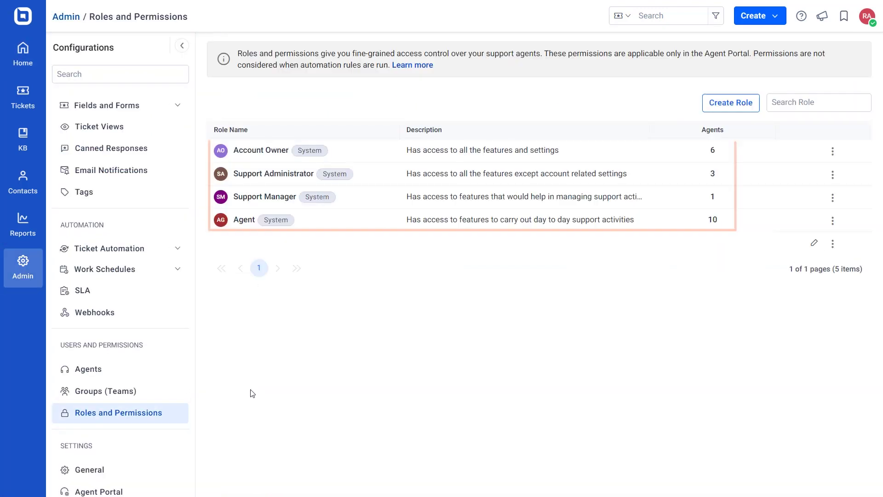
click(730, 102)
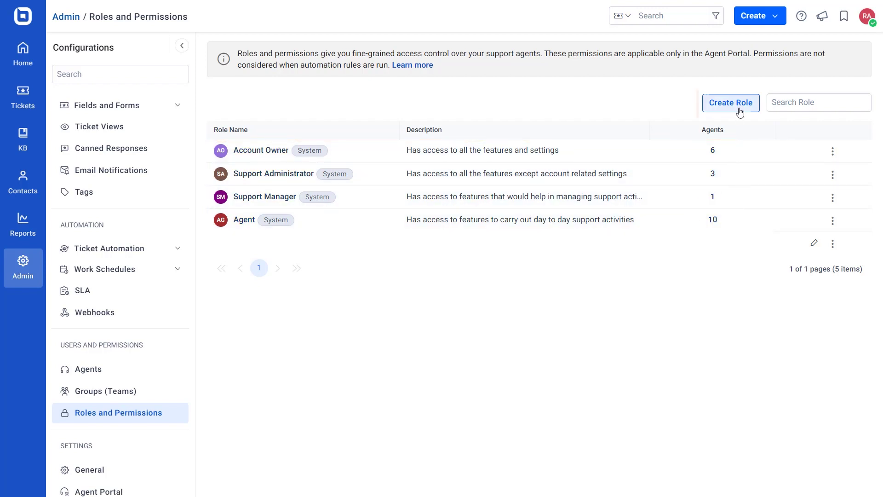
click(740, 112)
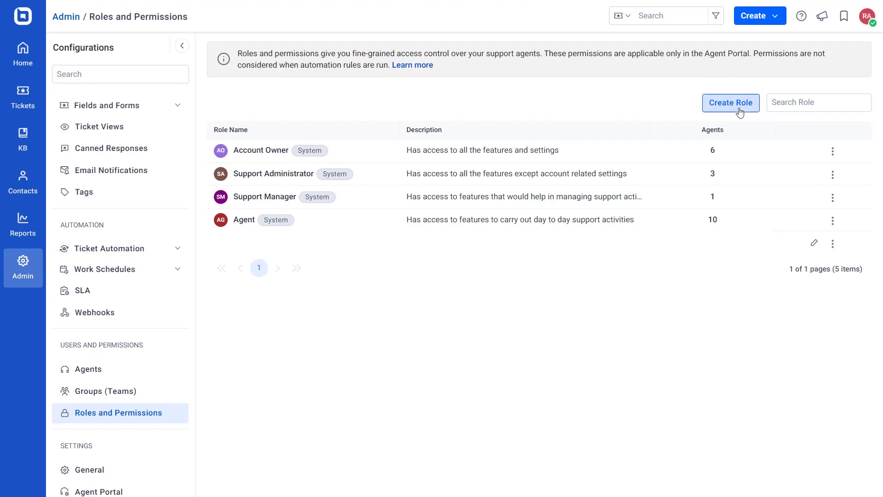
text(Conte)
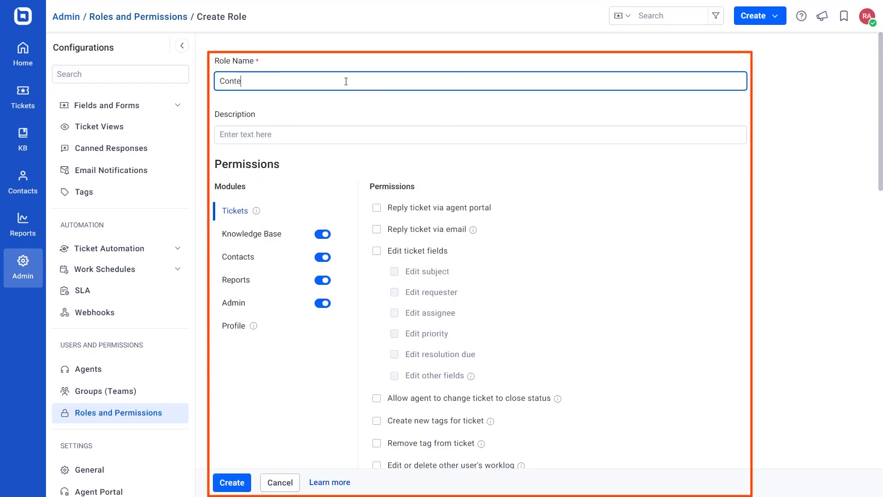
text(nt Reviewer)
Step: Grant the Content Reviewer role Knowledge Base permissions to edit titles, review articles, and publish/unpublish articles
click(263, 234)
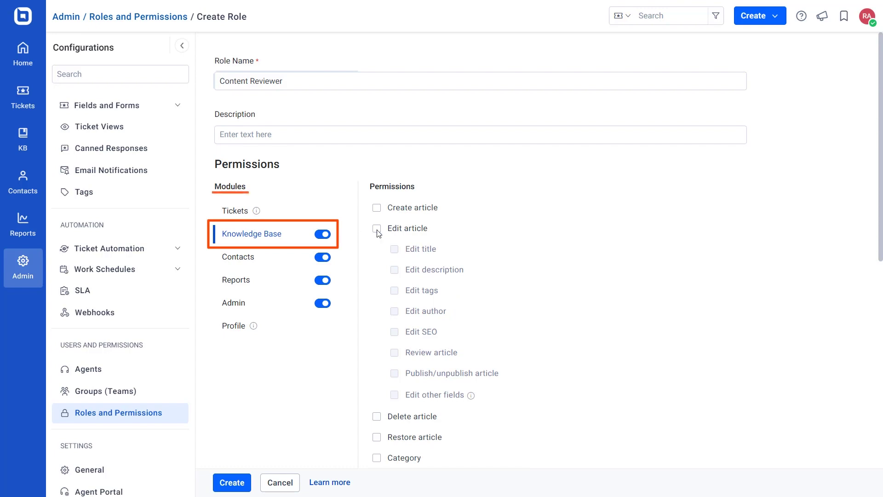
click(377, 229)
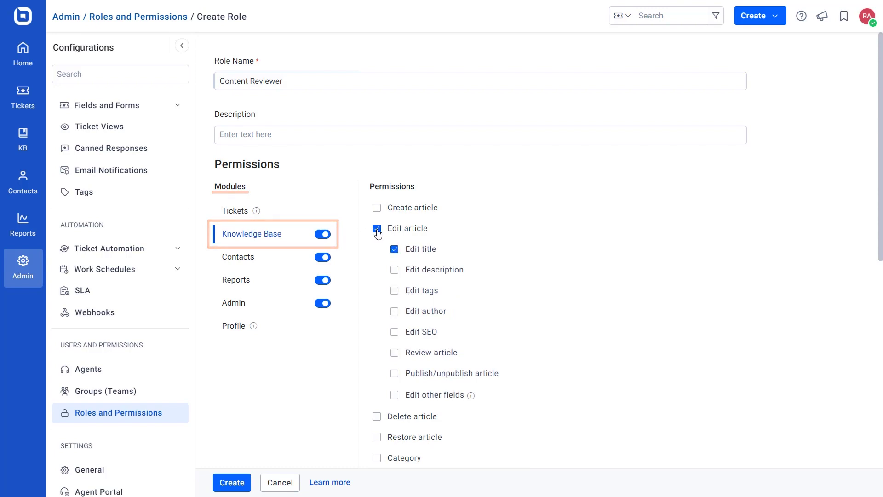
click(394, 353)
click(394, 373)
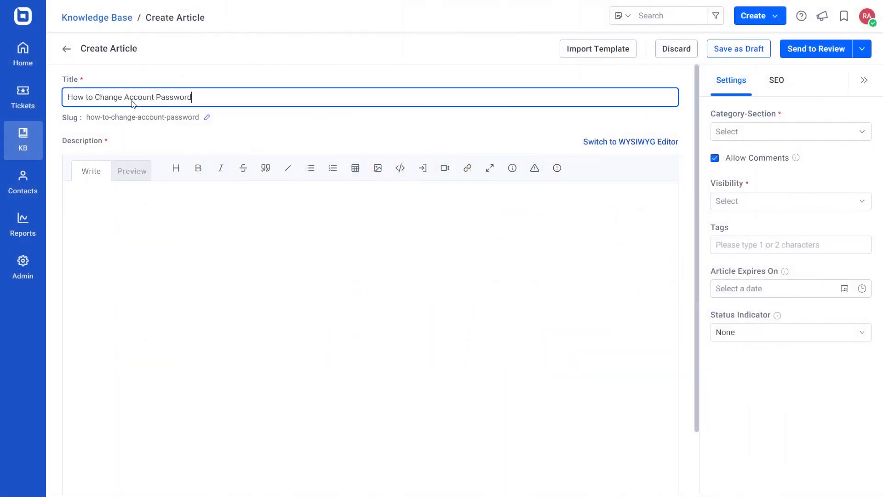
Step: Begin entering the password-change steps in the article's Description editor
click(119, 228)
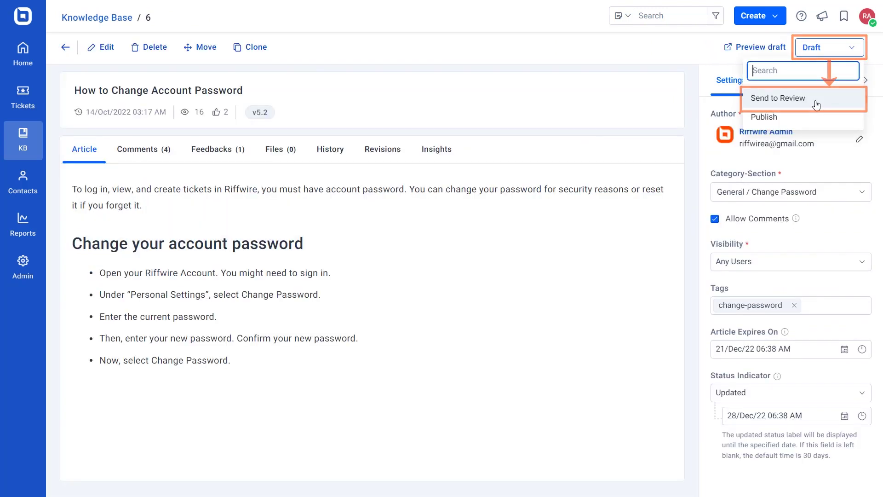
Step: Send the password article to Gisella for review with a feedback note, then view it under Notes
click(816, 103)
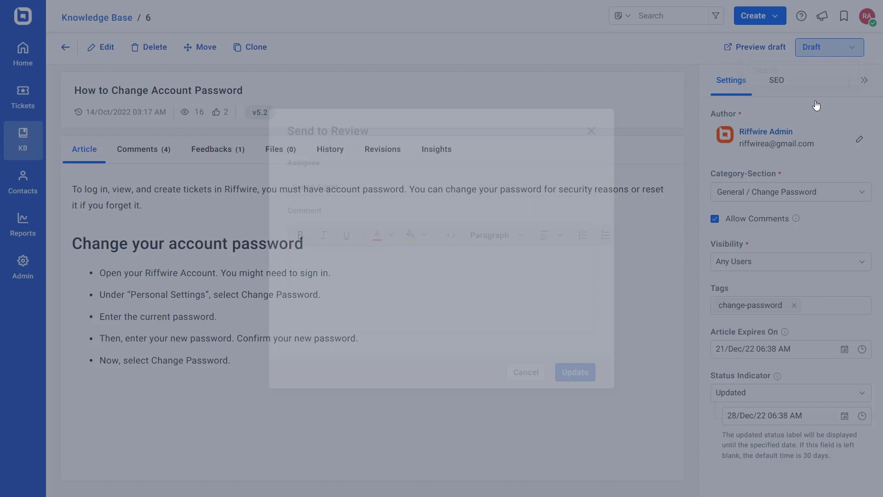
click(378, 188)
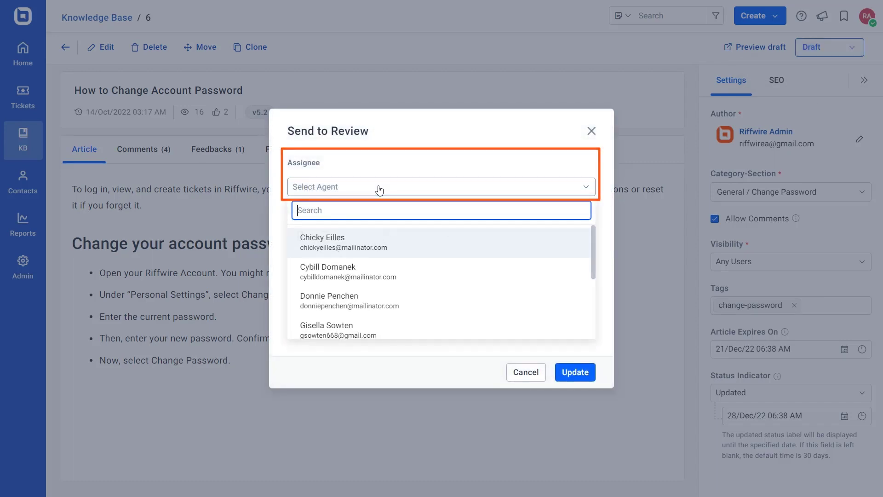
click(369, 335)
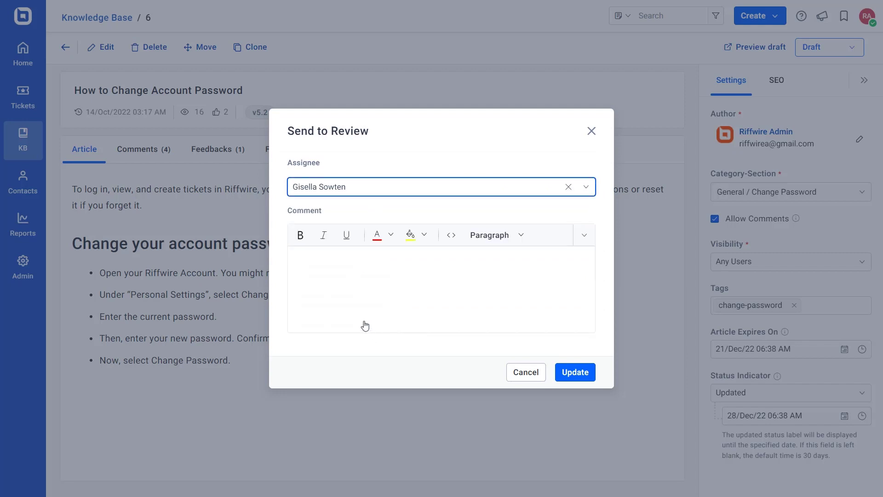
click(345, 277)
text(Hi)
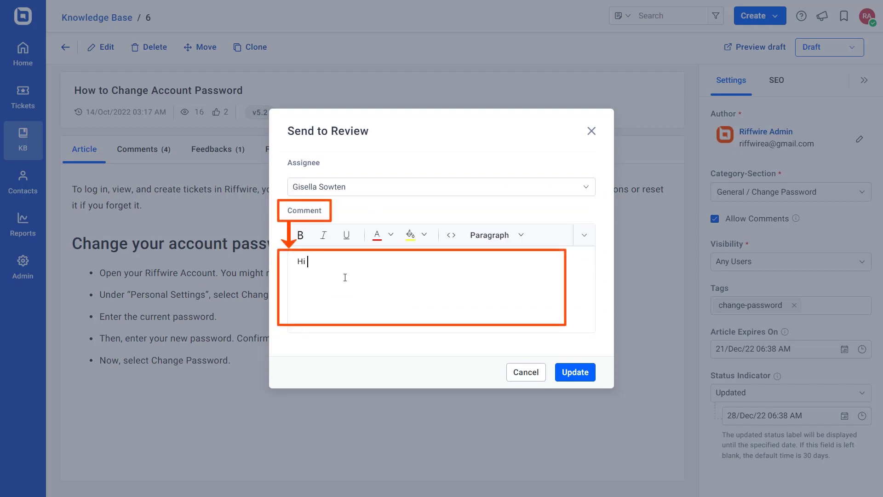
text( Gisella, Please review the article and share your feedback. Thanks, RA)
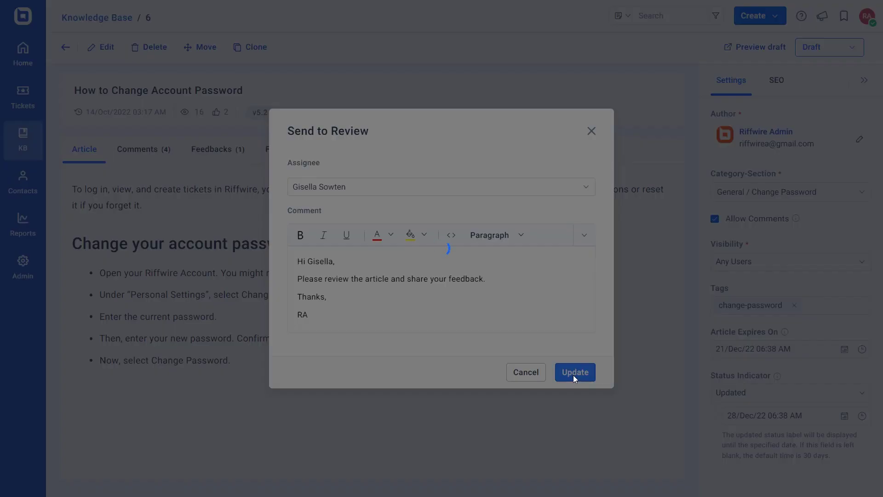
click(574, 372)
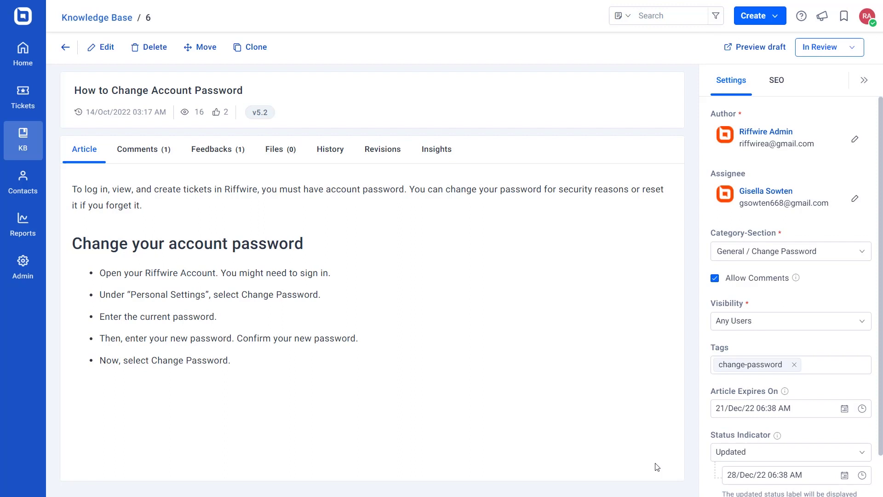
click(150, 153)
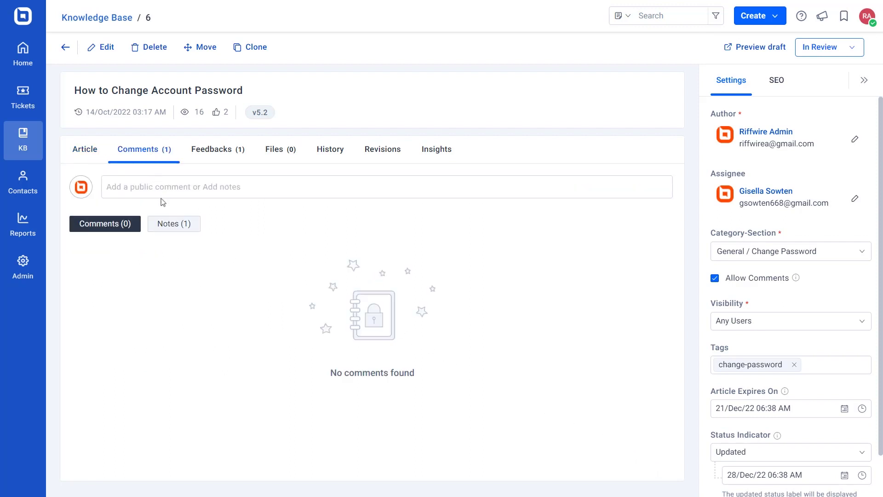
click(168, 228)
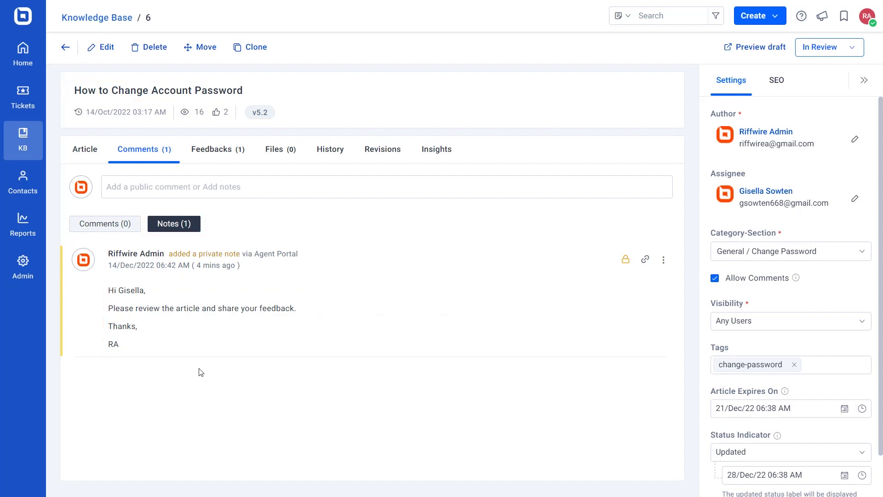
Step: Open 'How to Change Account Password' from the Knowledge Base In Review list
click(28, 142)
click(140, 171)
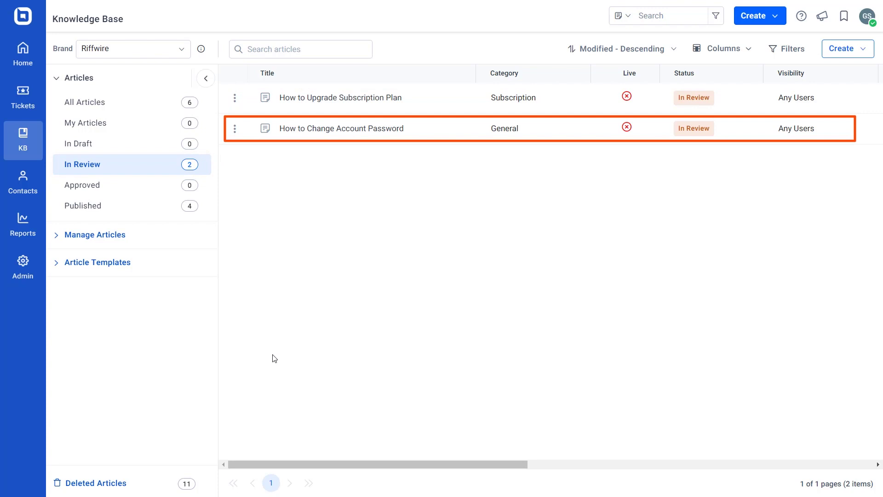
click(342, 129)
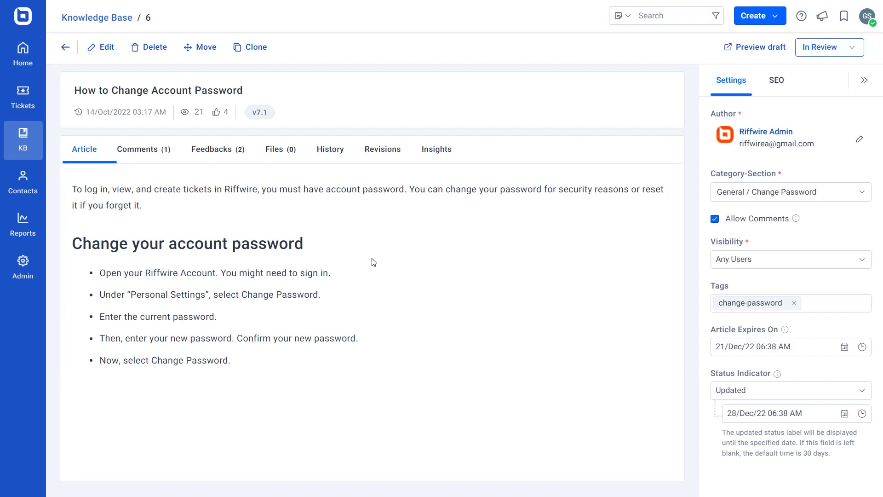
Step: Approve the 'How to Change Account Password' article with a ready-to-publish comment
click(857, 54)
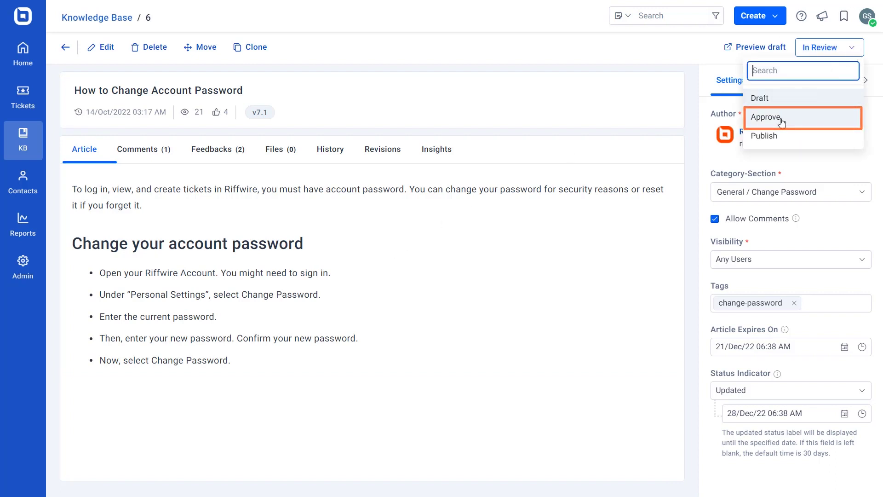
click(107, 47)
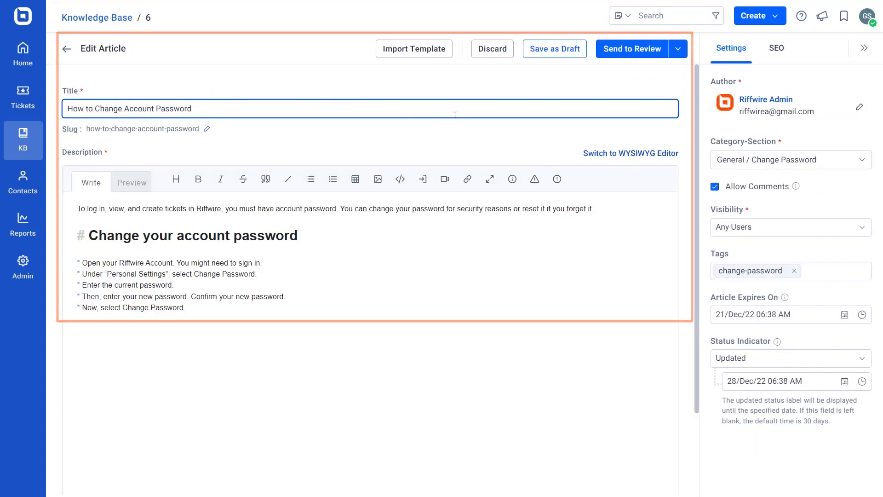
click(678, 48)
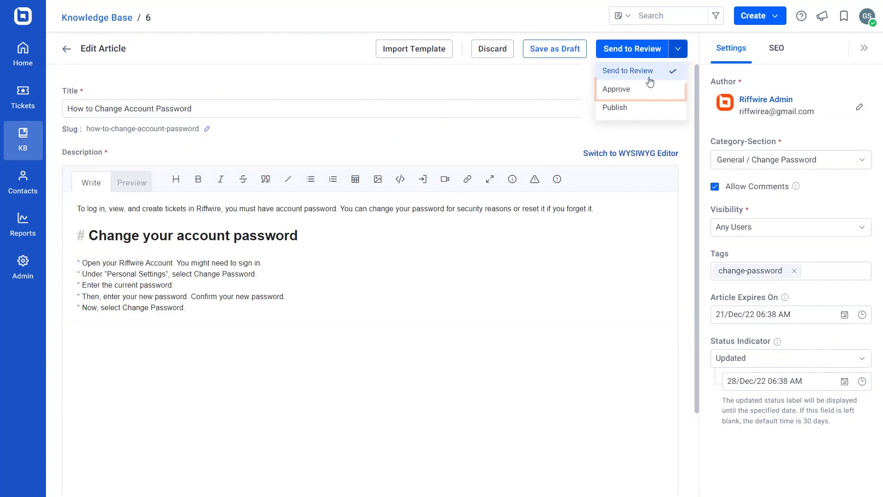
click(632, 97)
text(Gisella.)
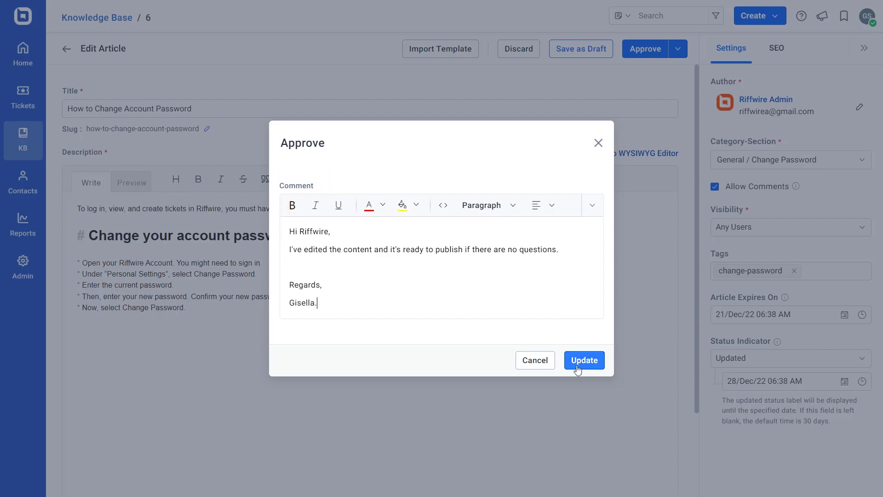
click(577, 366)
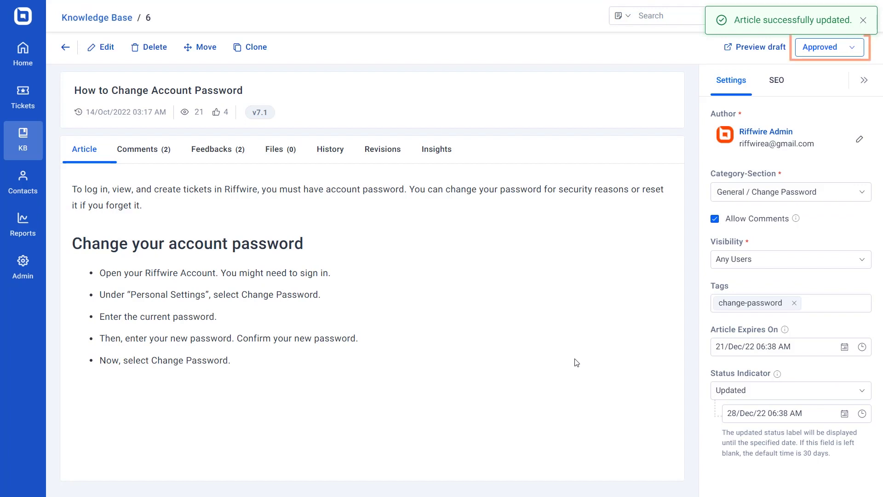
Step: Read Gisella's approval note under Comments and bring up the Approved status options
click(141, 150)
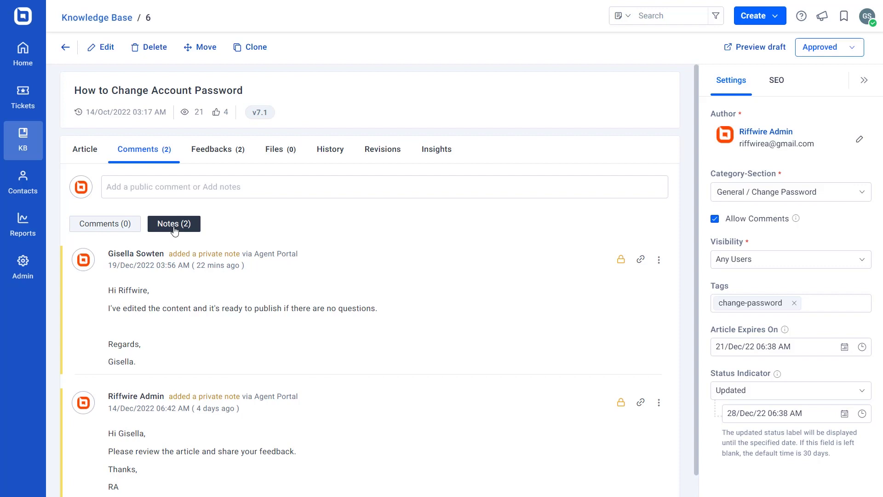
click(853, 54)
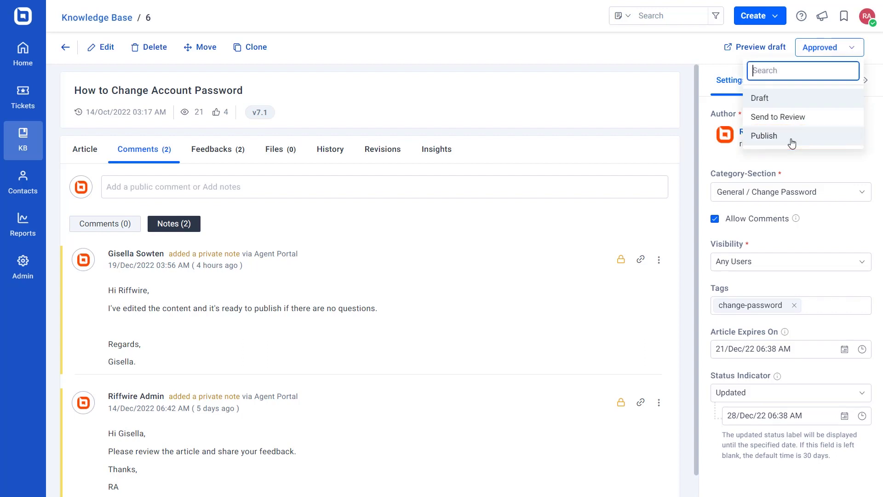
Step: Publish the article and browse to it in the portal's General > Change Password section
click(792, 143)
click(545, 297)
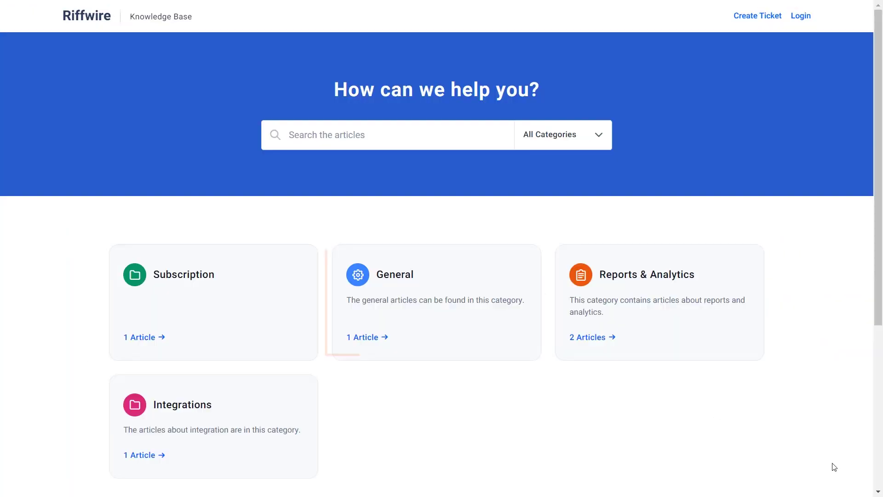
click(368, 340)
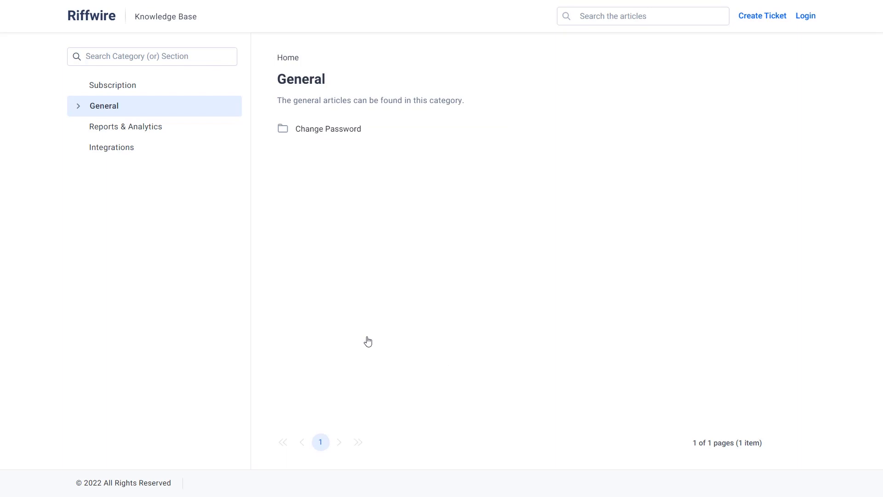
click(336, 132)
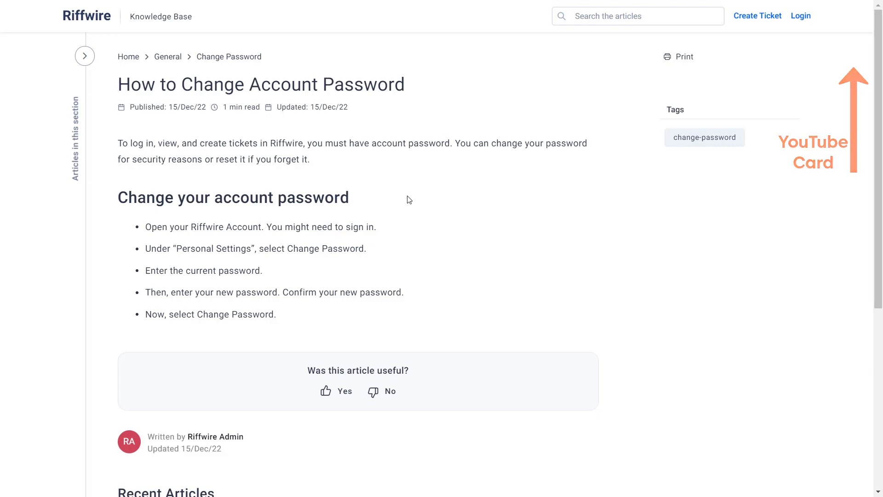
scroll(408, 198, down, 2)
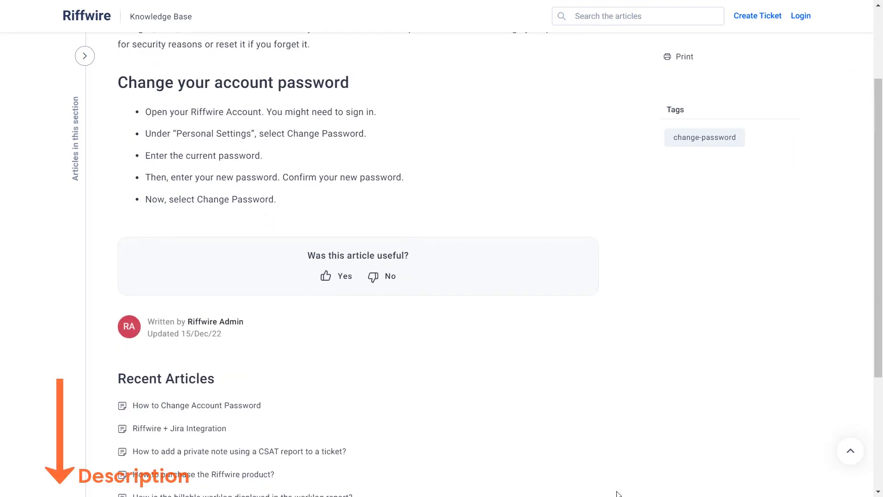